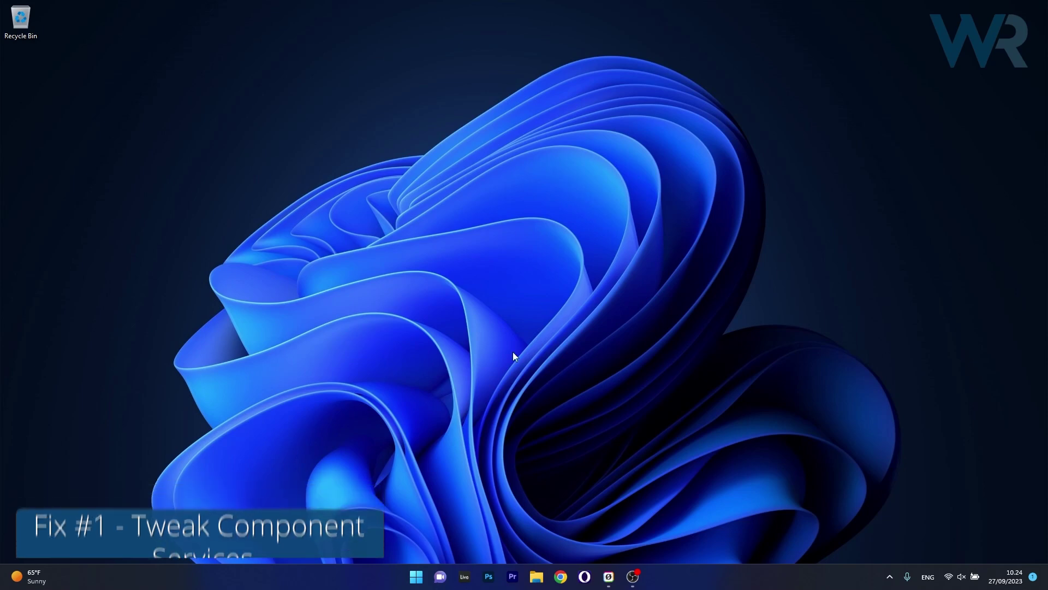
Step: Launch dcomcnfg from a Start search and open My Computer's Properties under Computers
click(412, 580)
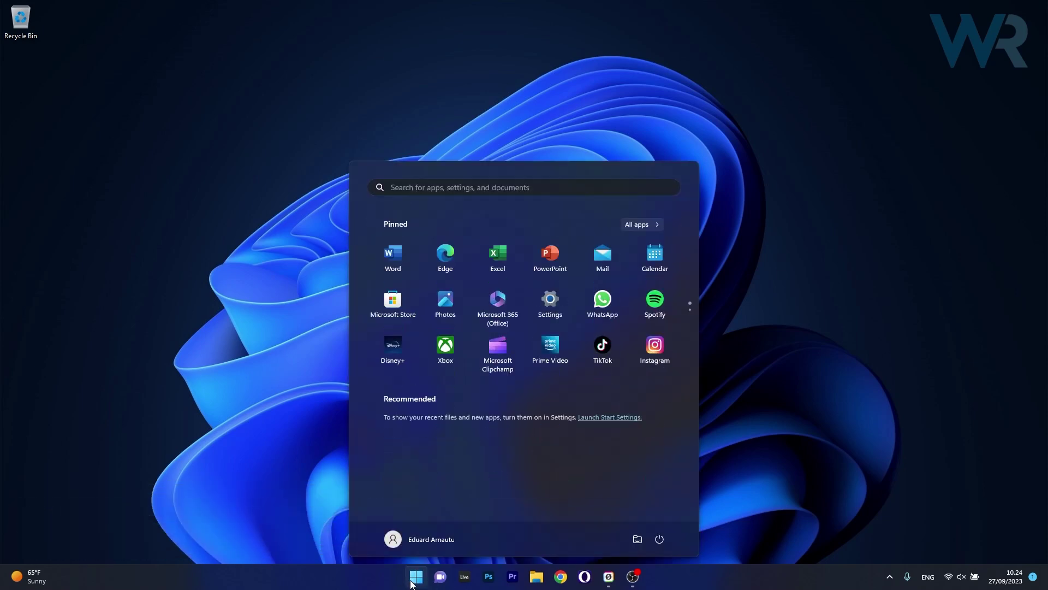
text(dcomcnfg)
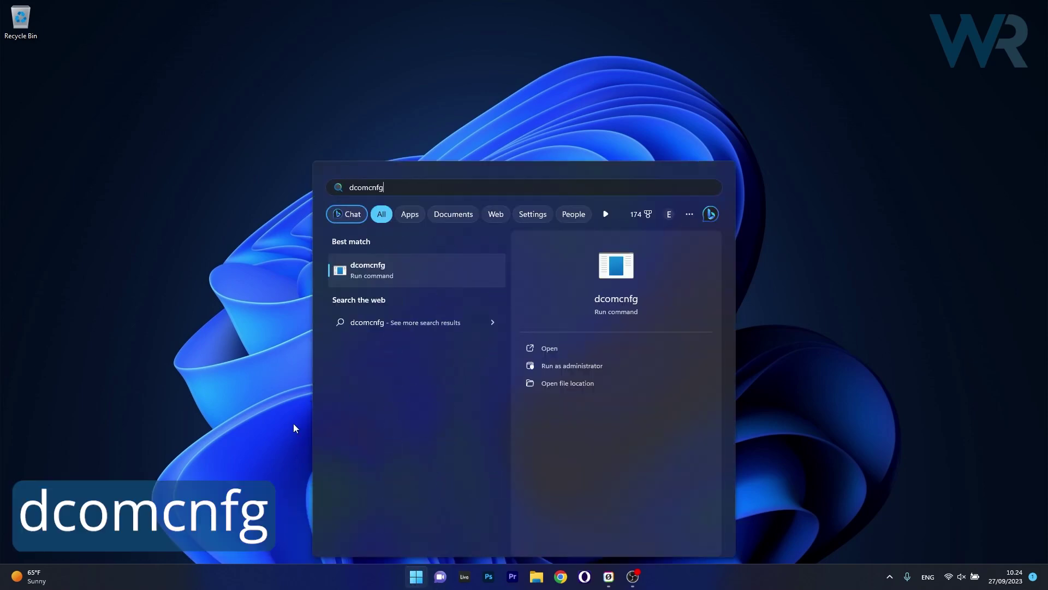
click(397, 276)
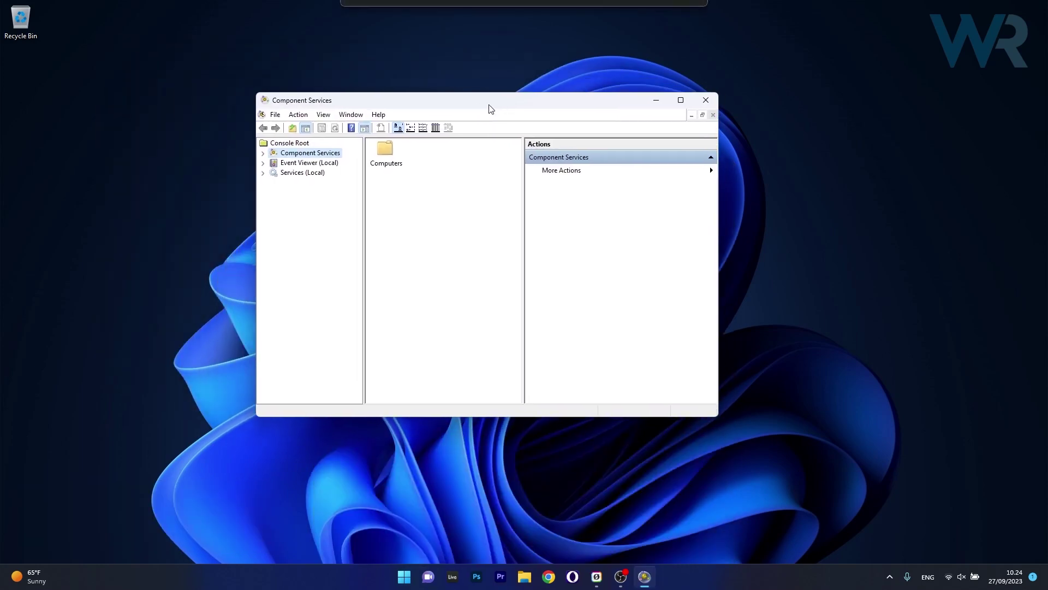
double_click(395, 154)
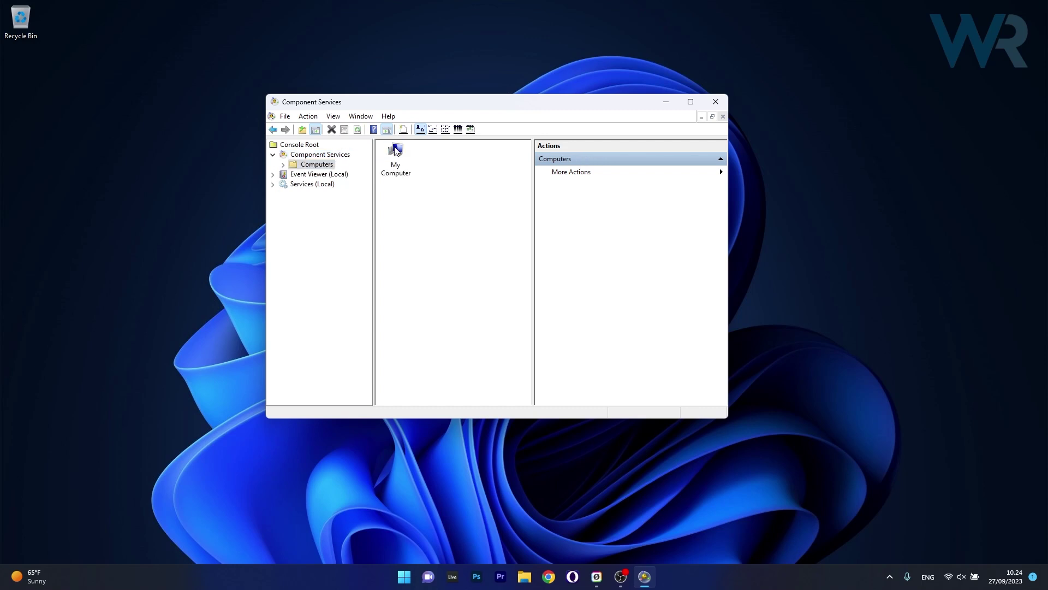
right_click(394, 167)
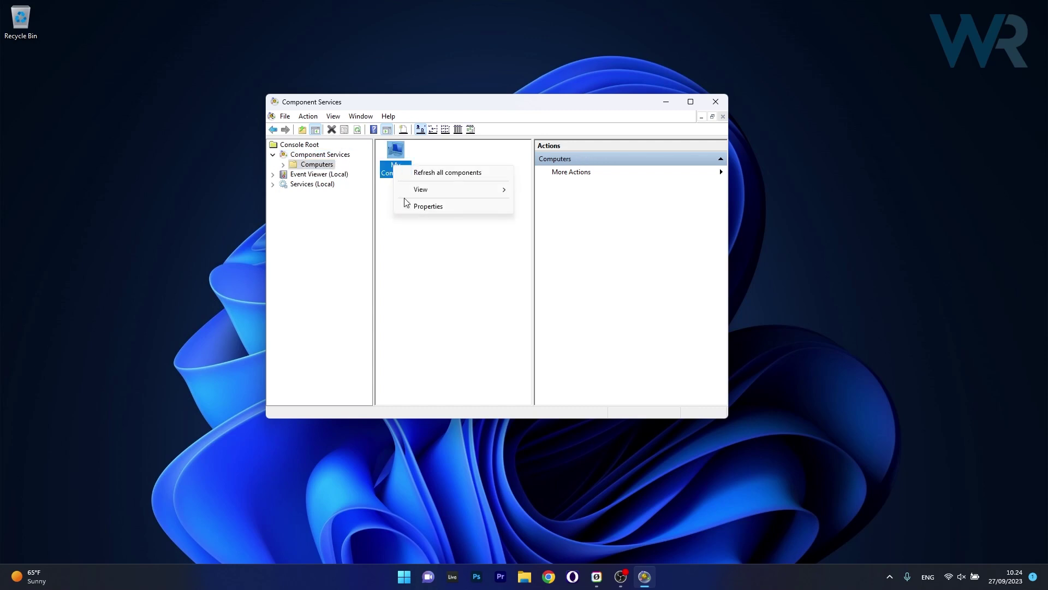
click(440, 207)
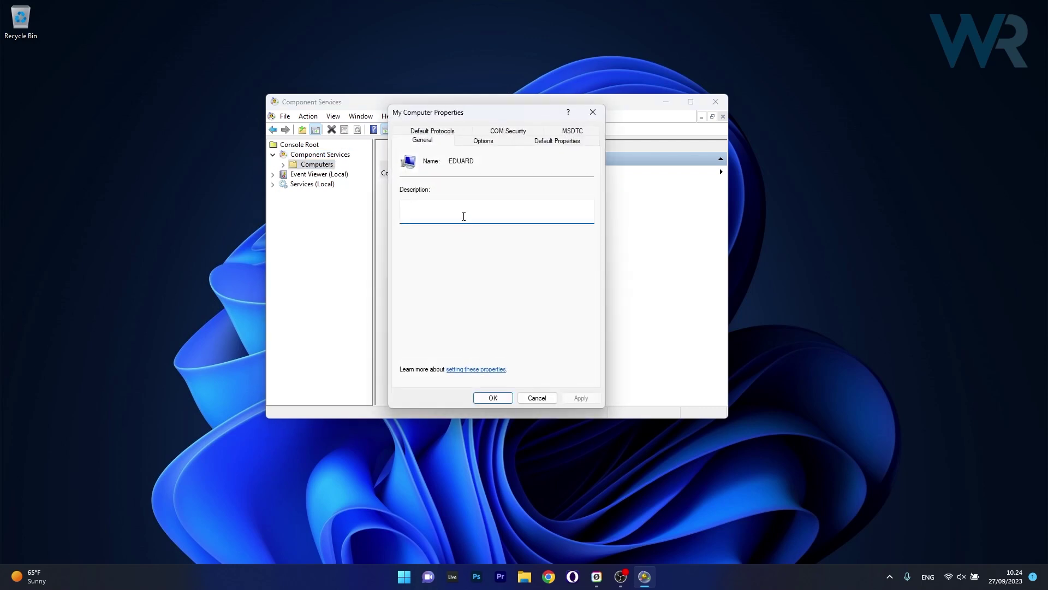
Step: On COM Security, accept default access permissions with Administrators allowed Local and Remote Access
click(521, 132)
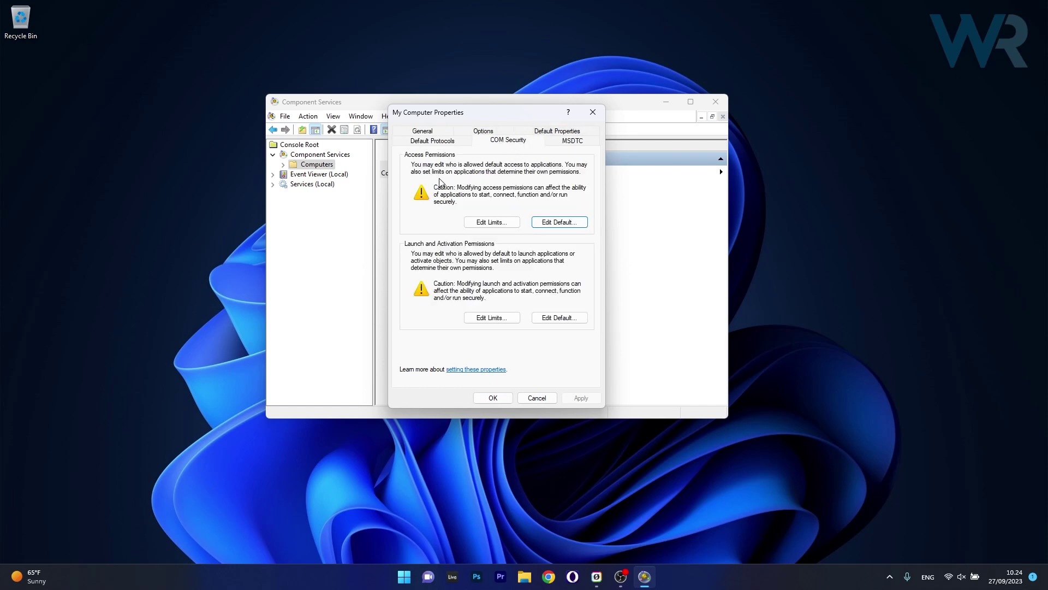
click(565, 228)
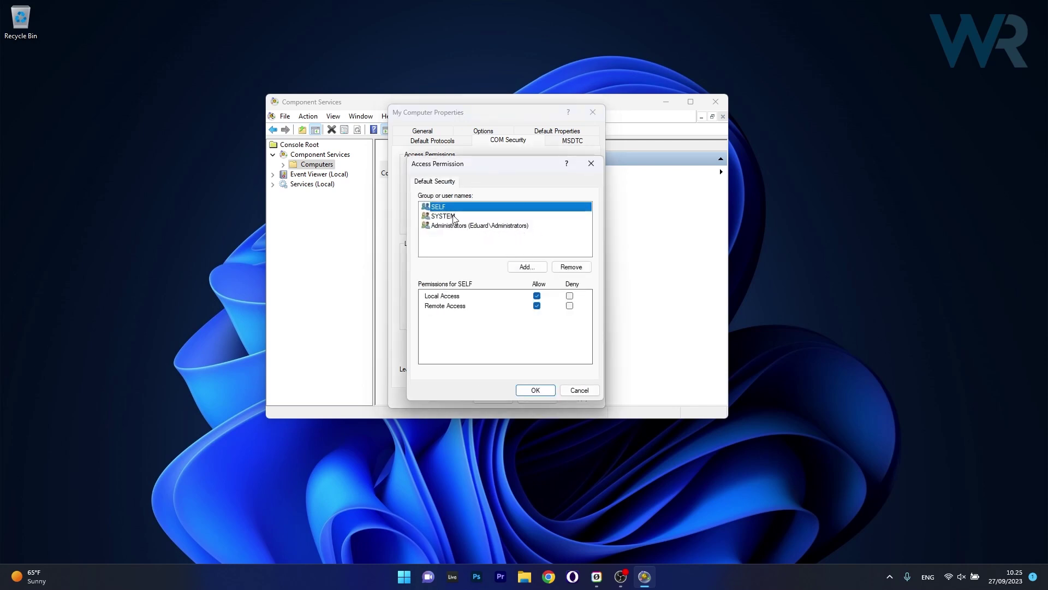
click(467, 232)
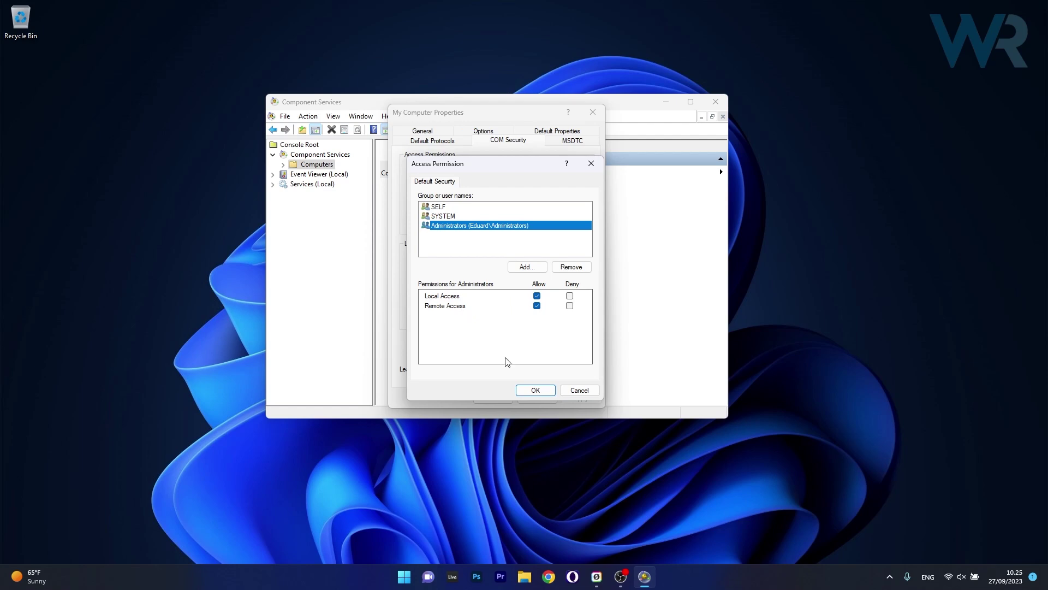
click(537, 390)
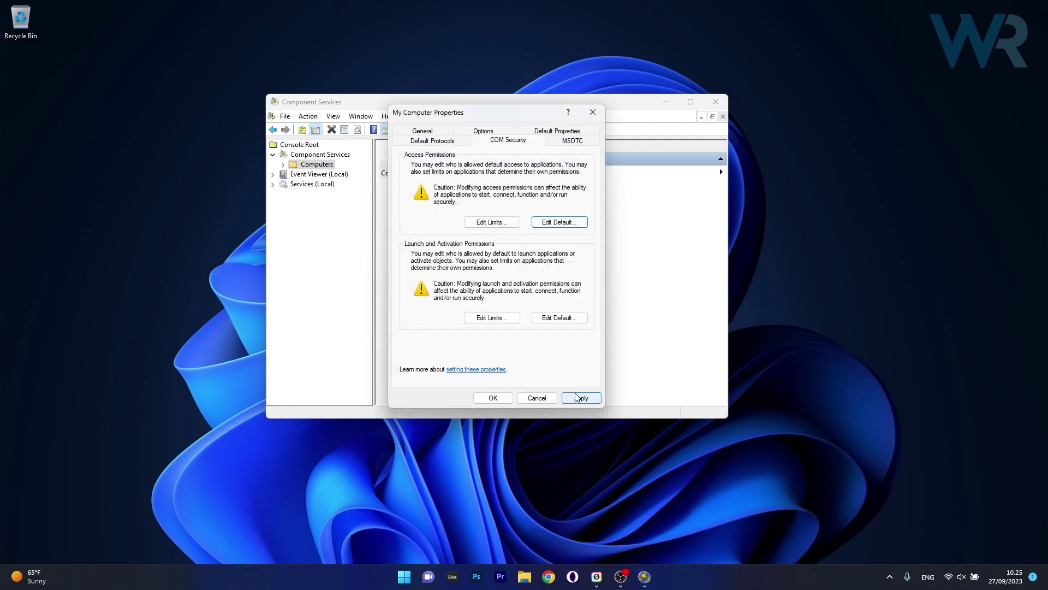
Step: Close My Computer Properties and Component Services, then launch Services from a Start search
click(498, 397)
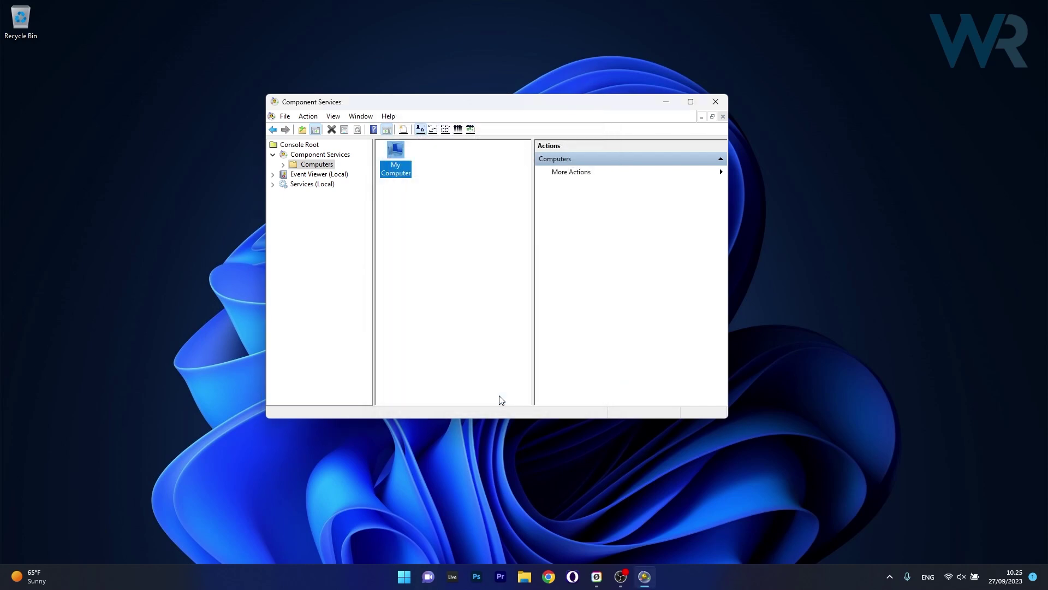
click(715, 103)
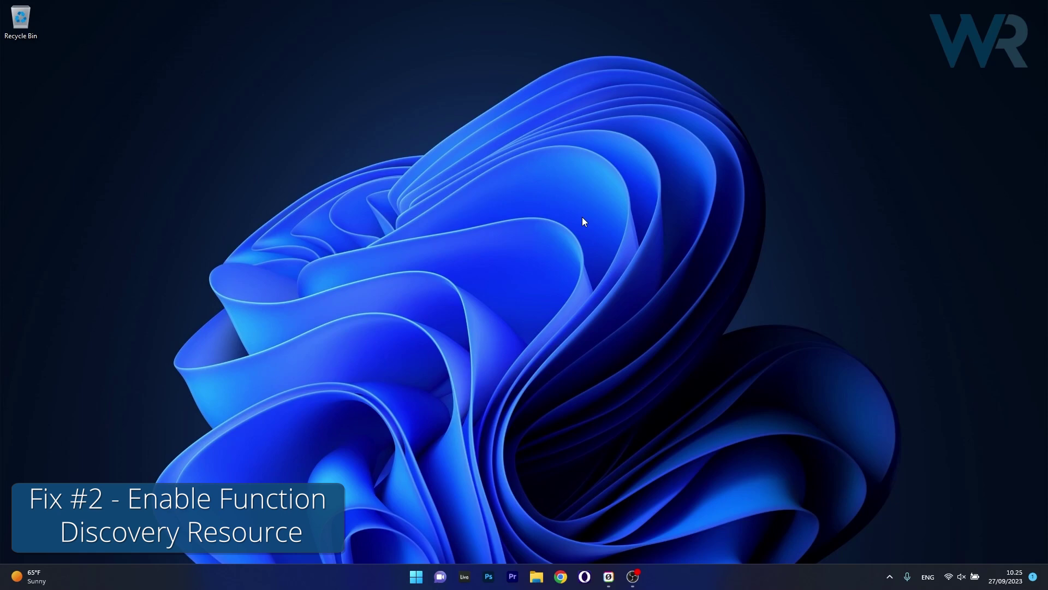
click(417, 577)
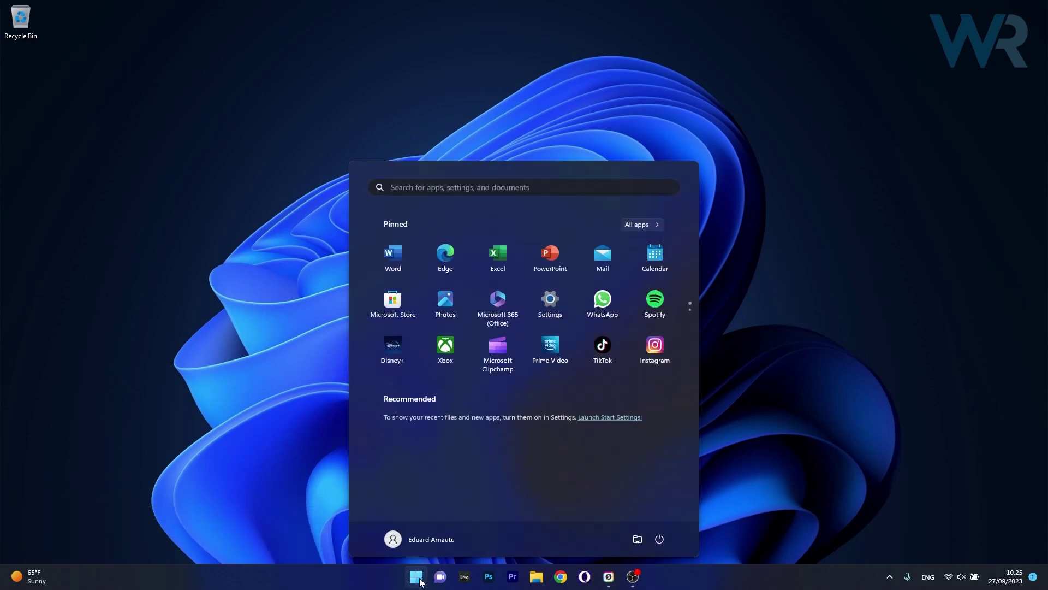
text(services)
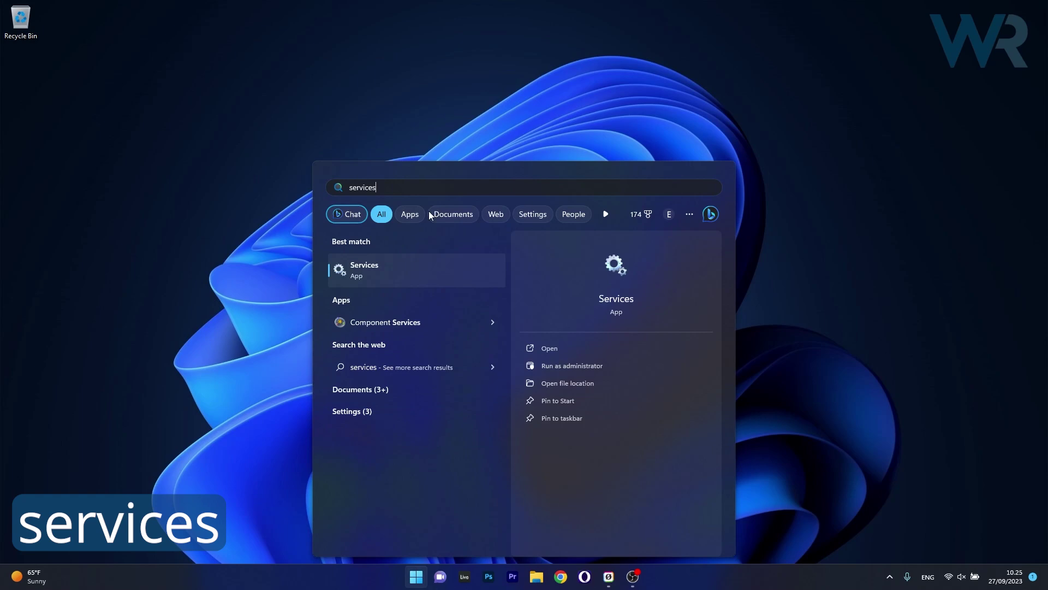
click(409, 272)
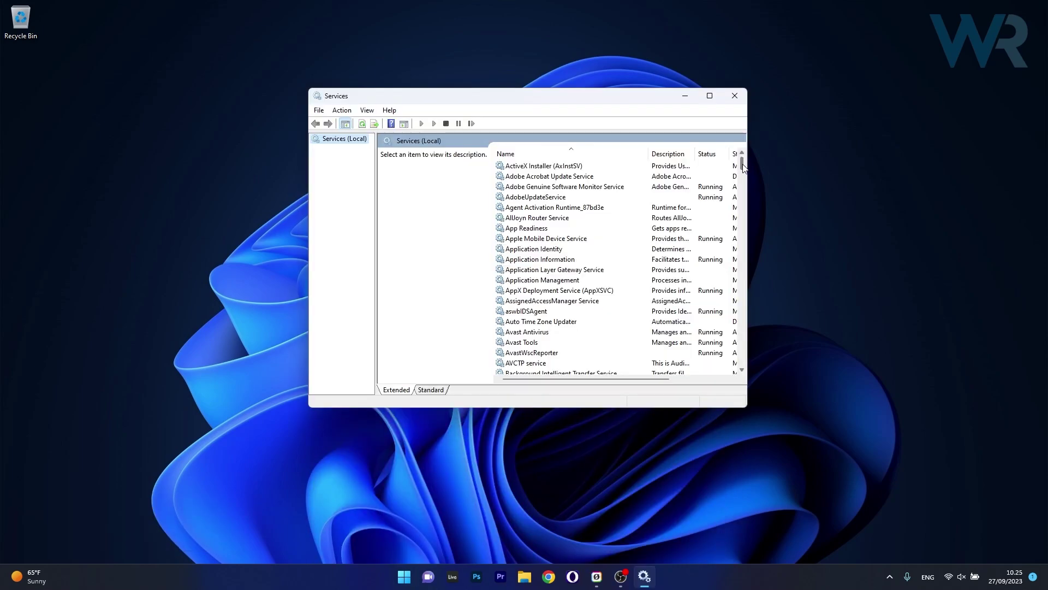
Step: Set Function Discovery Resource Publication's startup type to Manual, apply, and close its properties
drag(743, 168, 737, 215)
double_click(556, 280)
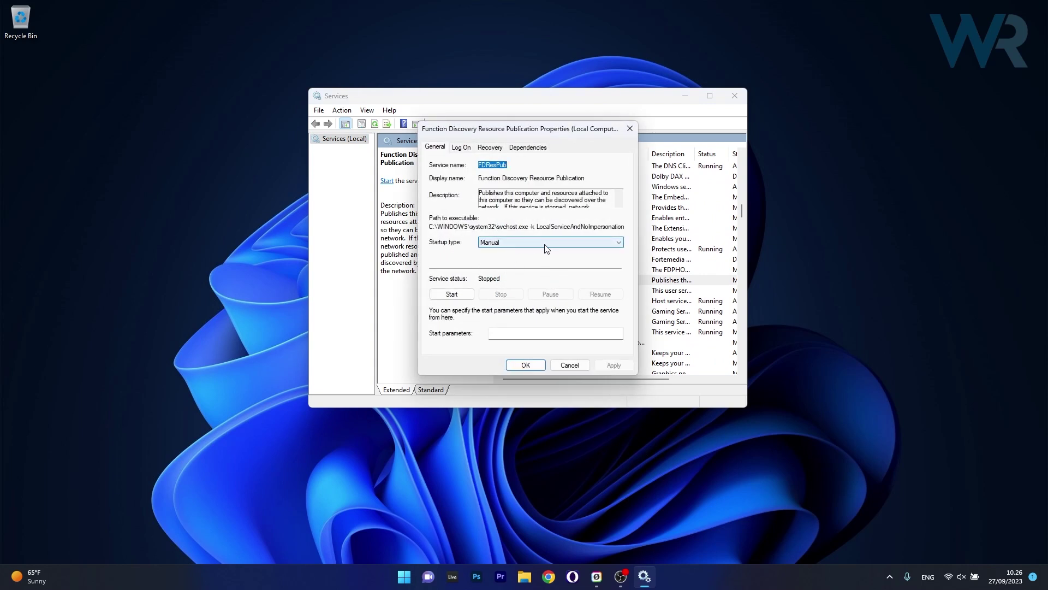
click(546, 243)
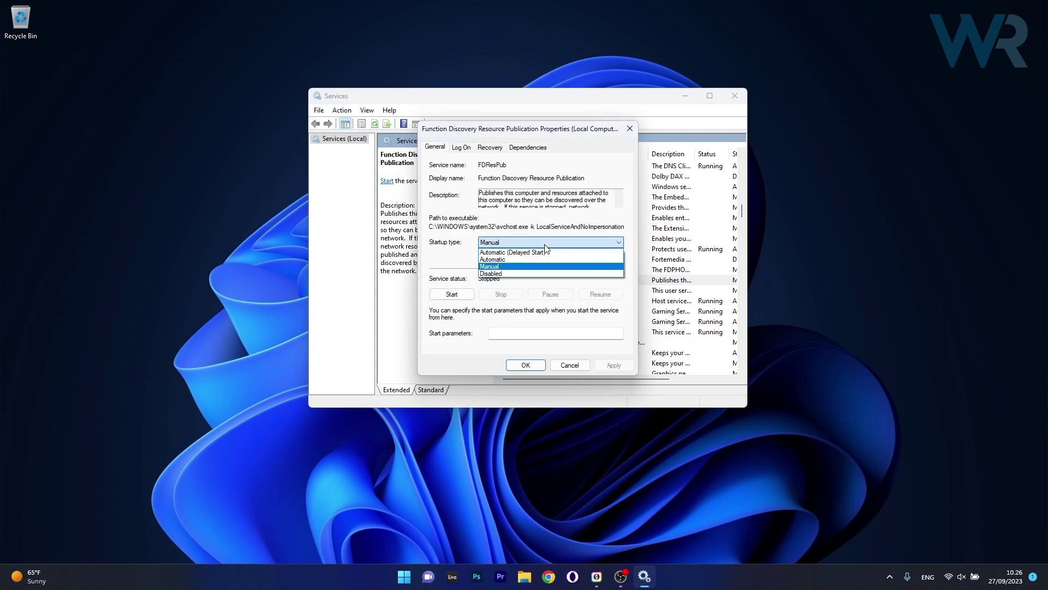
click(501, 267)
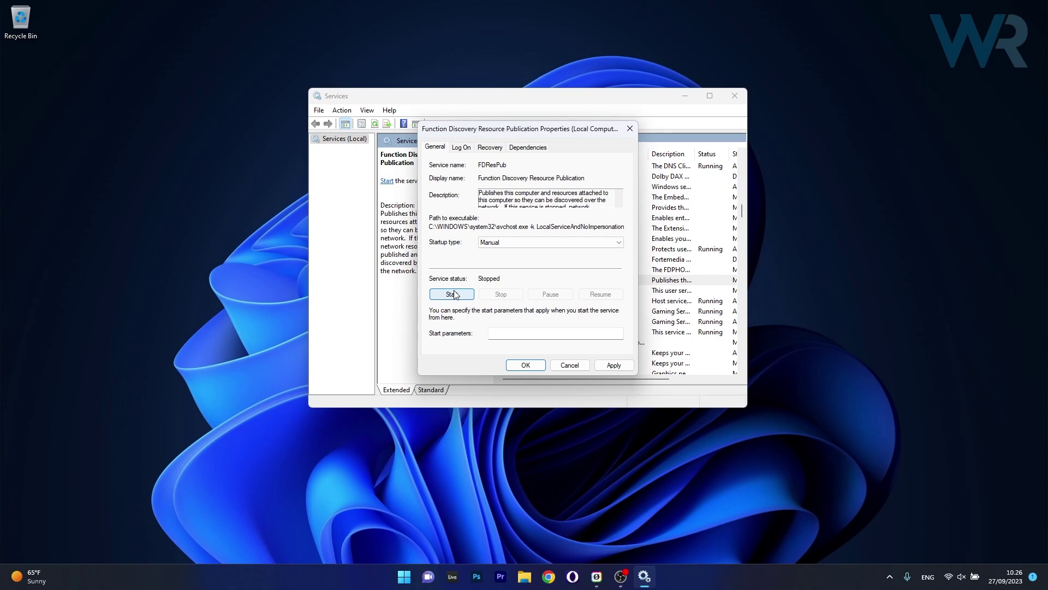
click(613, 365)
click(530, 364)
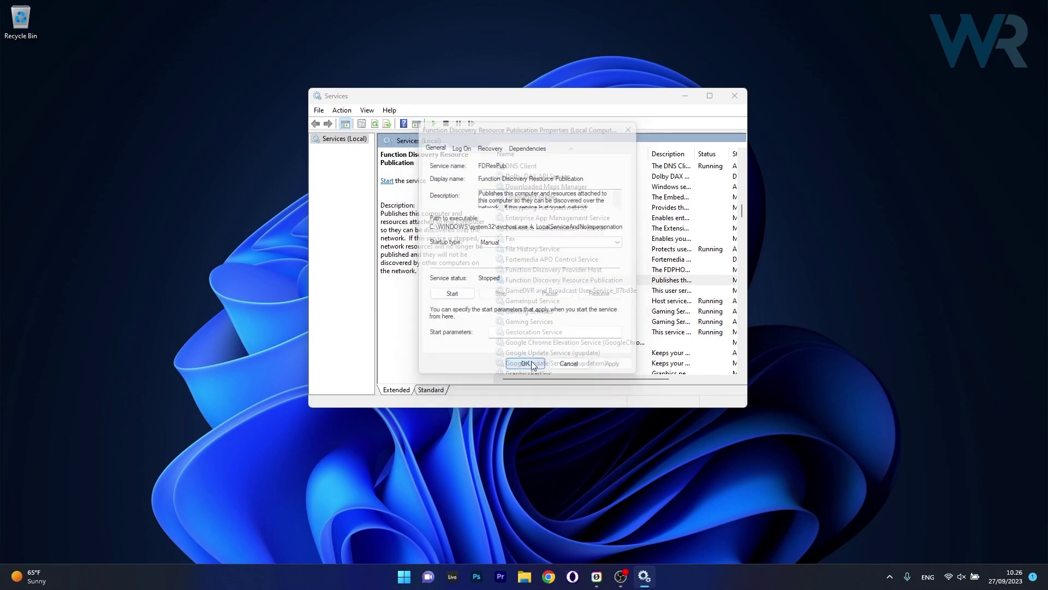
Step: Close Services and search Start for dcomcnfg
click(735, 95)
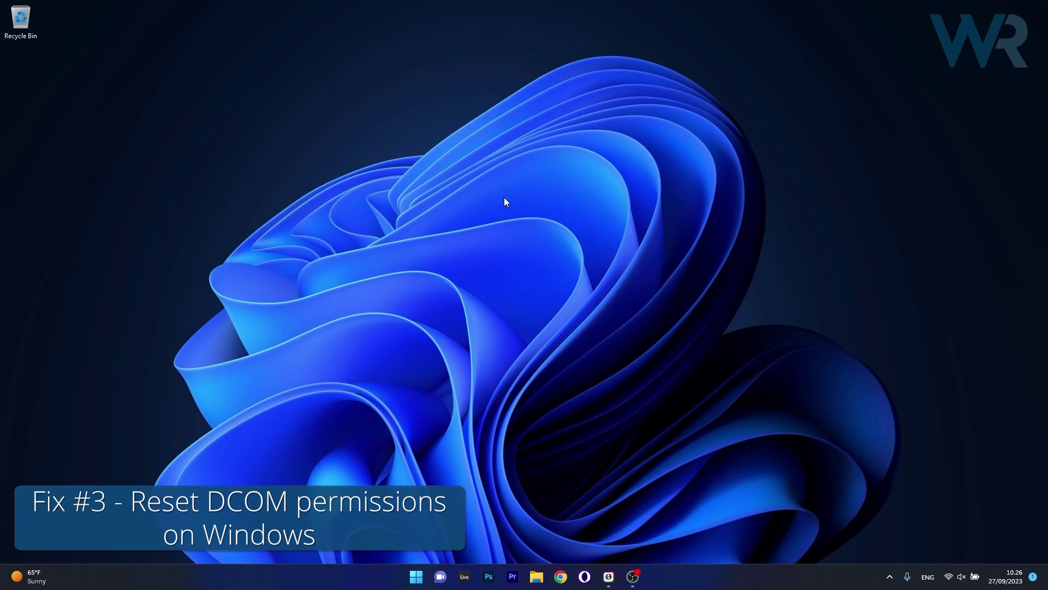
click(416, 578)
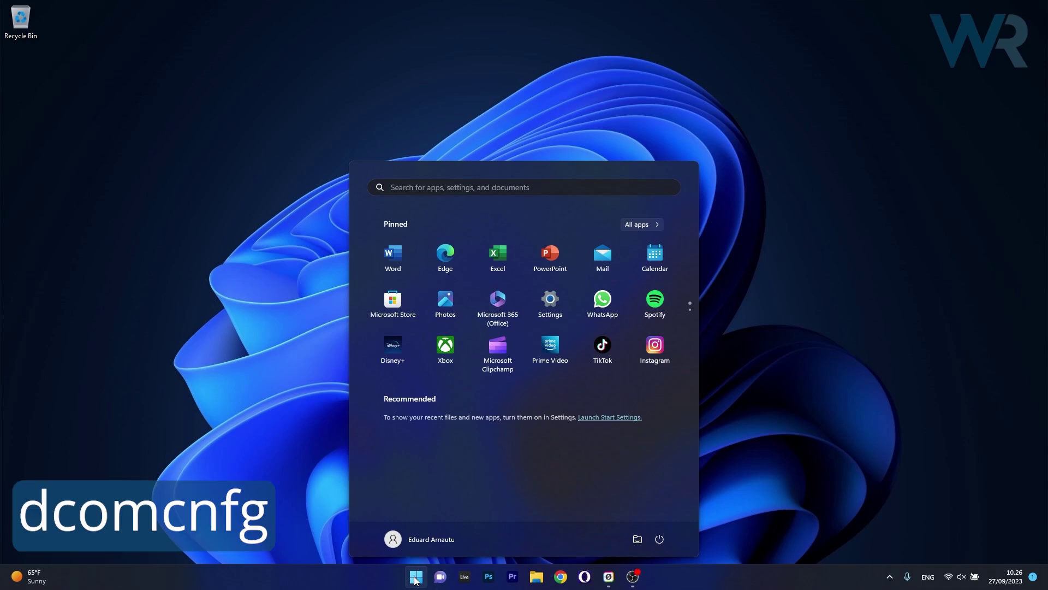
text(dcomcnfg)
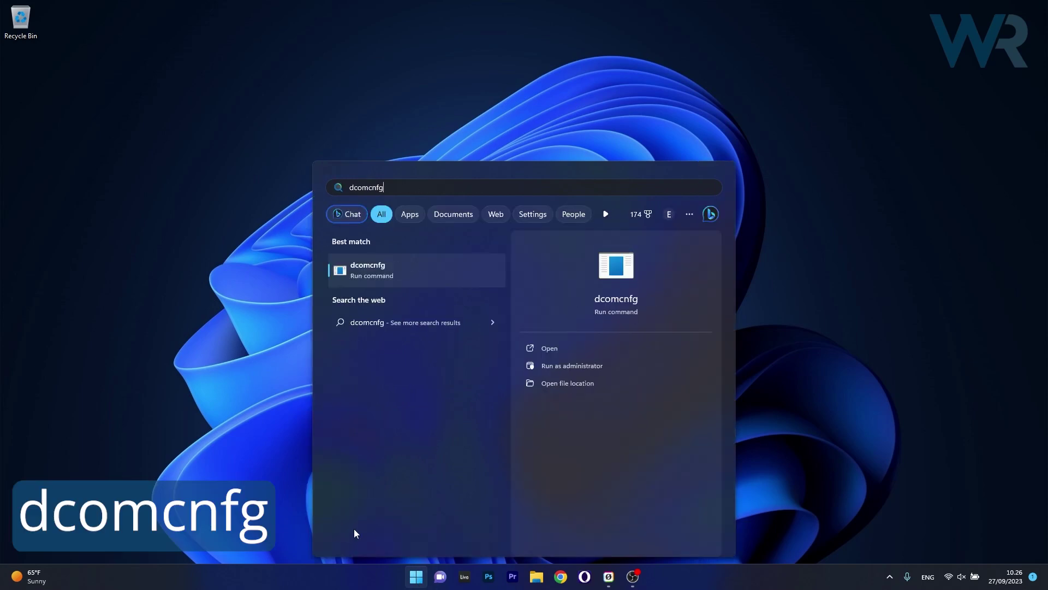
Step: Launch Component Services and open My Computer's Properties from Computers
click(441, 271)
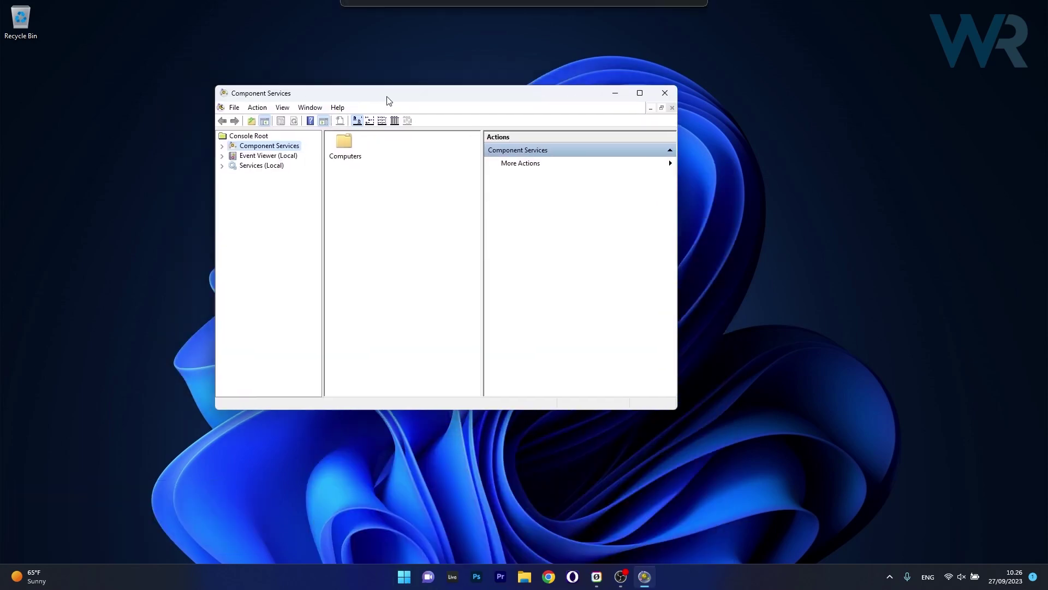
double_click(433, 162)
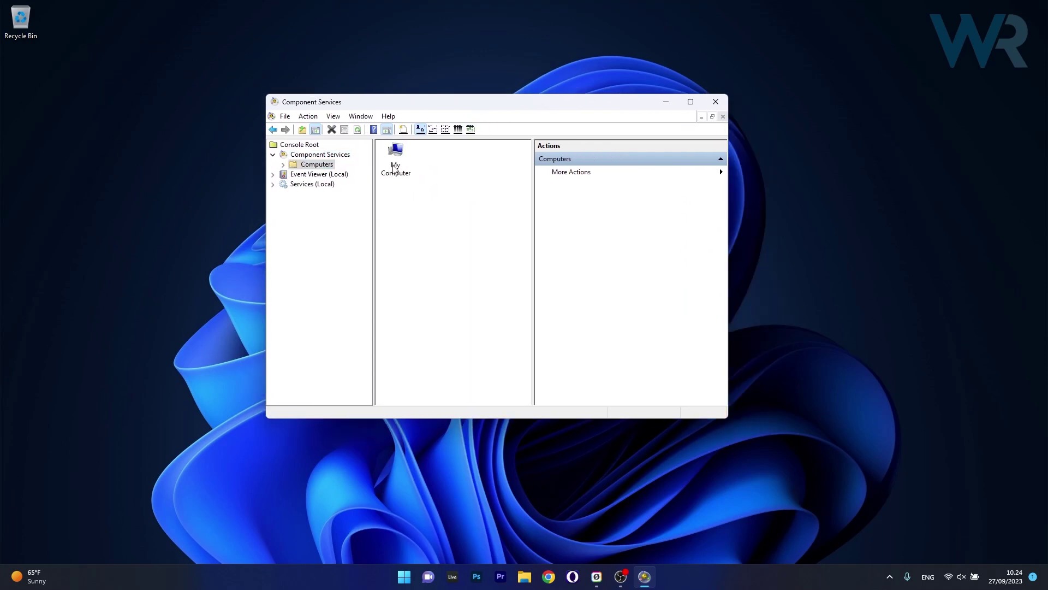
right_click(395, 166)
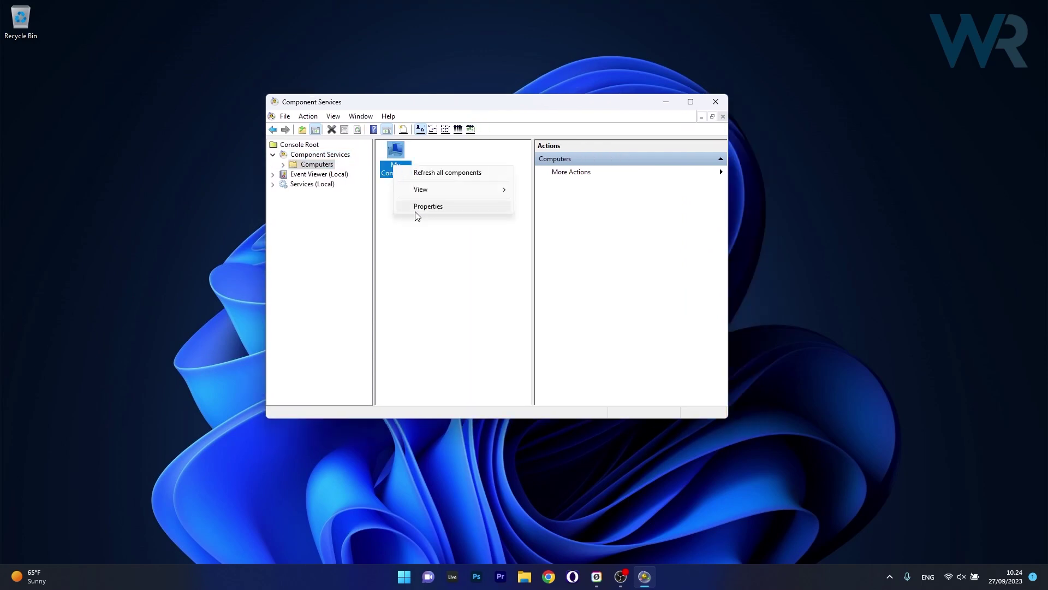
click(451, 206)
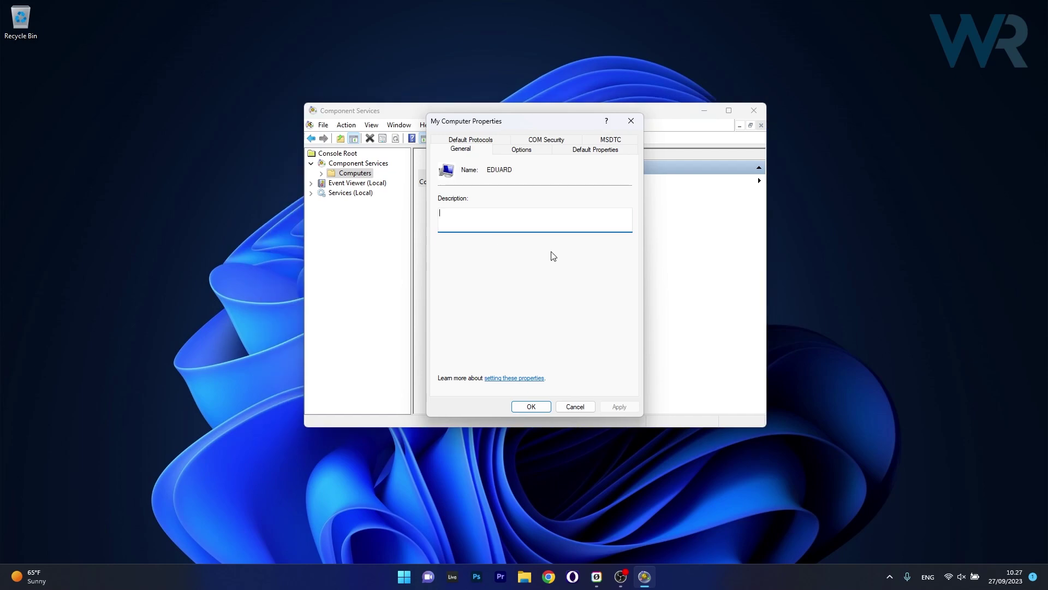
Step: Set default authentication level to Connect and impersonation level to Identify, then apply
click(617, 154)
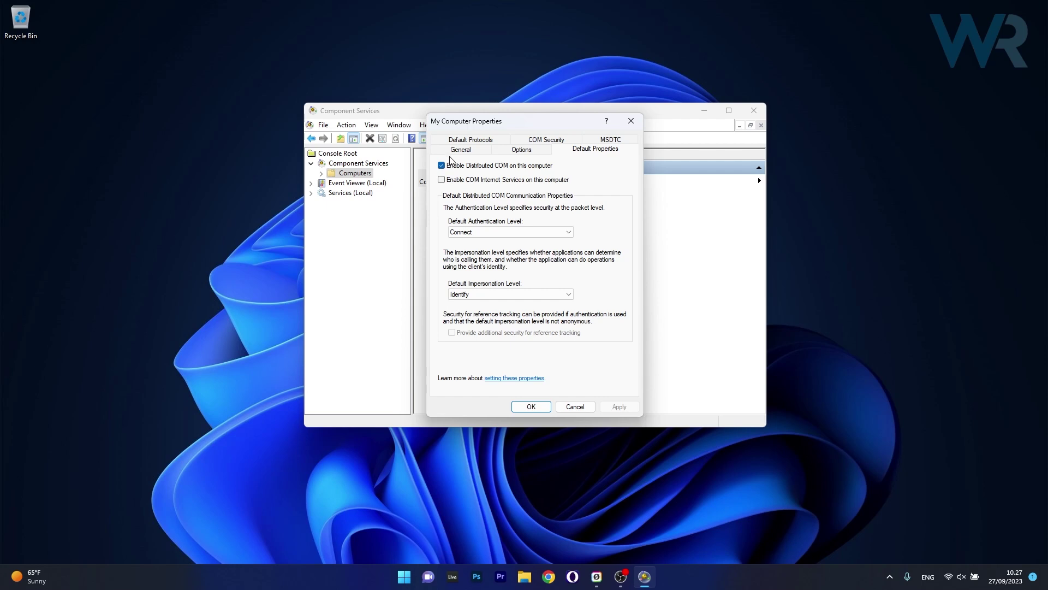
click(502, 233)
click(467, 257)
click(513, 296)
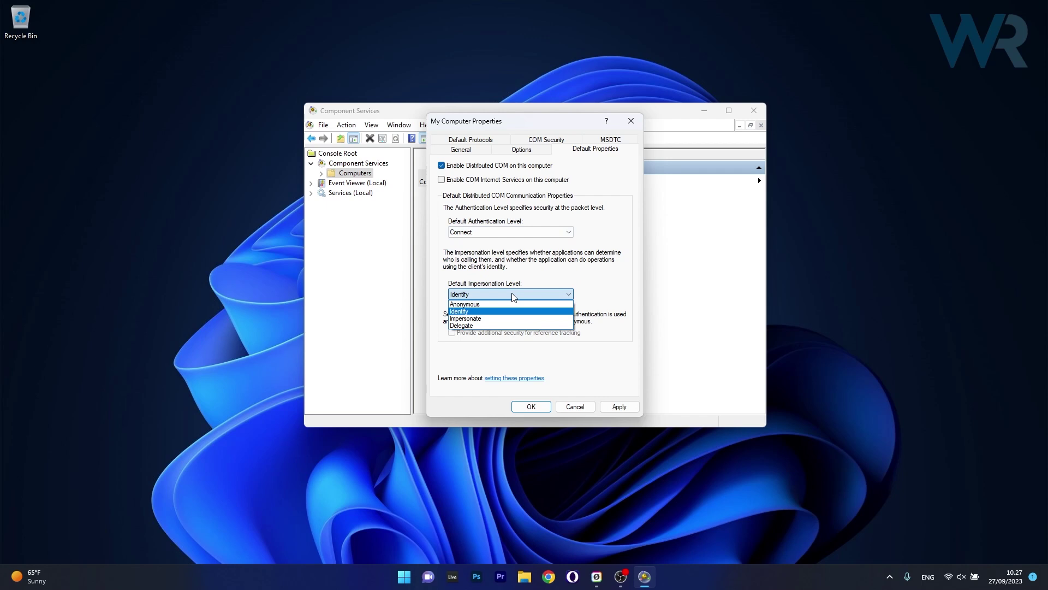
click(539, 311)
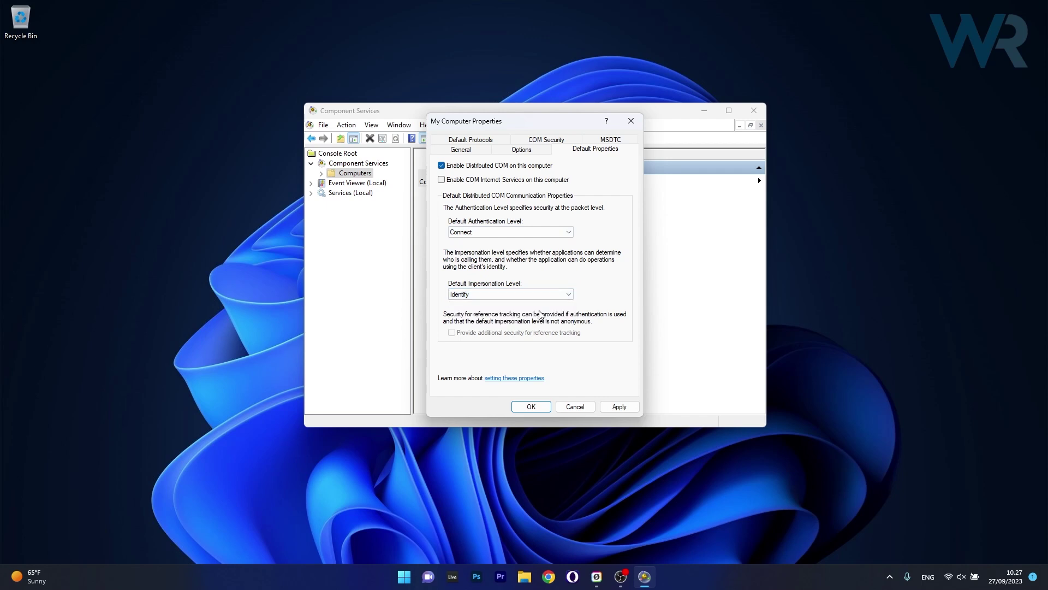
click(529, 408)
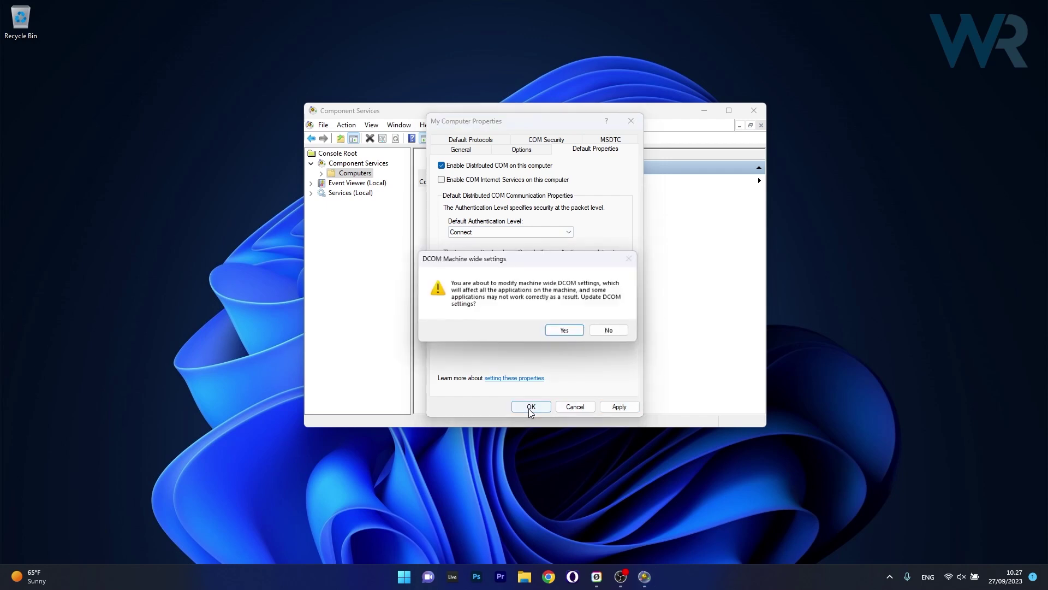
Step: Confirm the machine-wide DCOM change and close My Computer Properties and Component Services
click(611, 331)
click(631, 121)
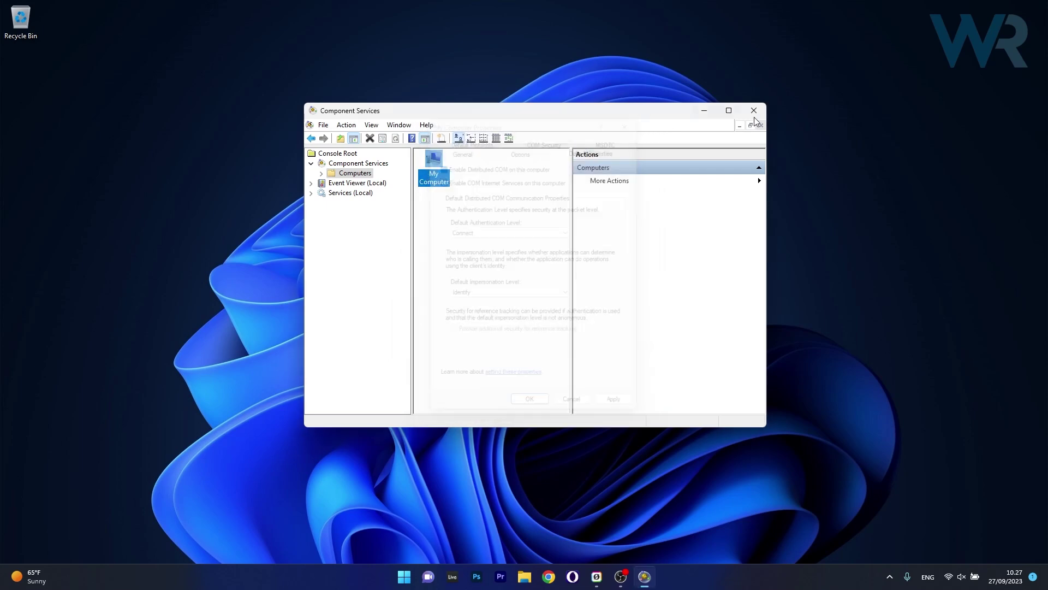
click(750, 112)
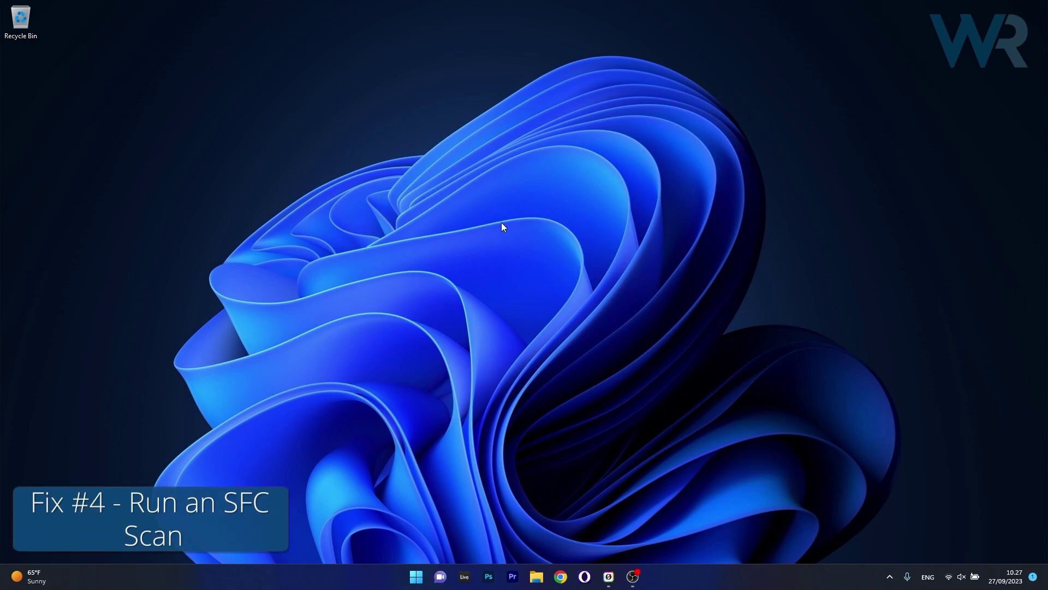
Step: Search Start for cmd and run Command Prompt as administrator
click(416, 577)
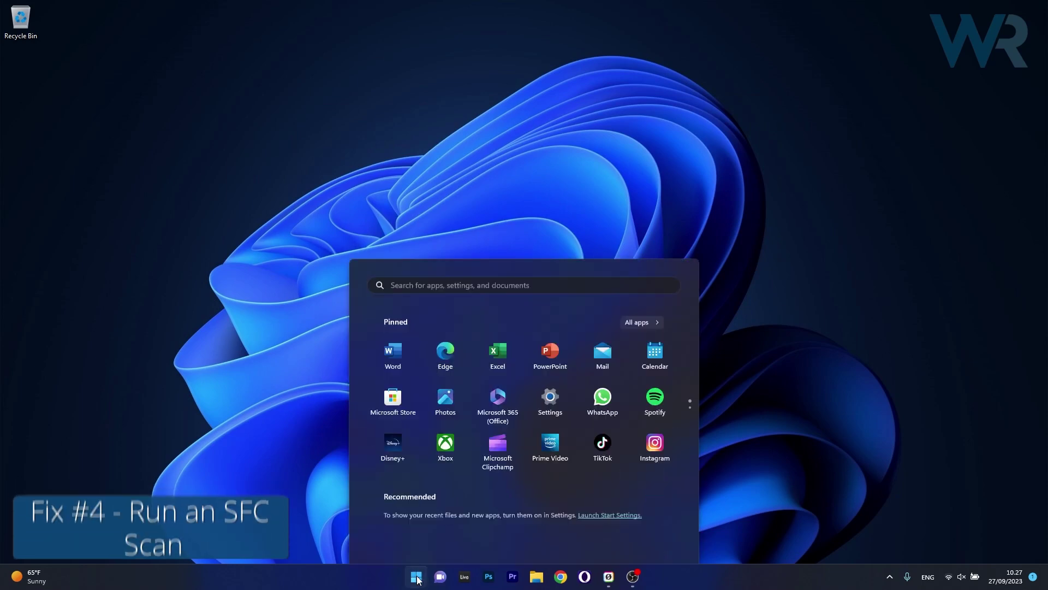
text(cmd)
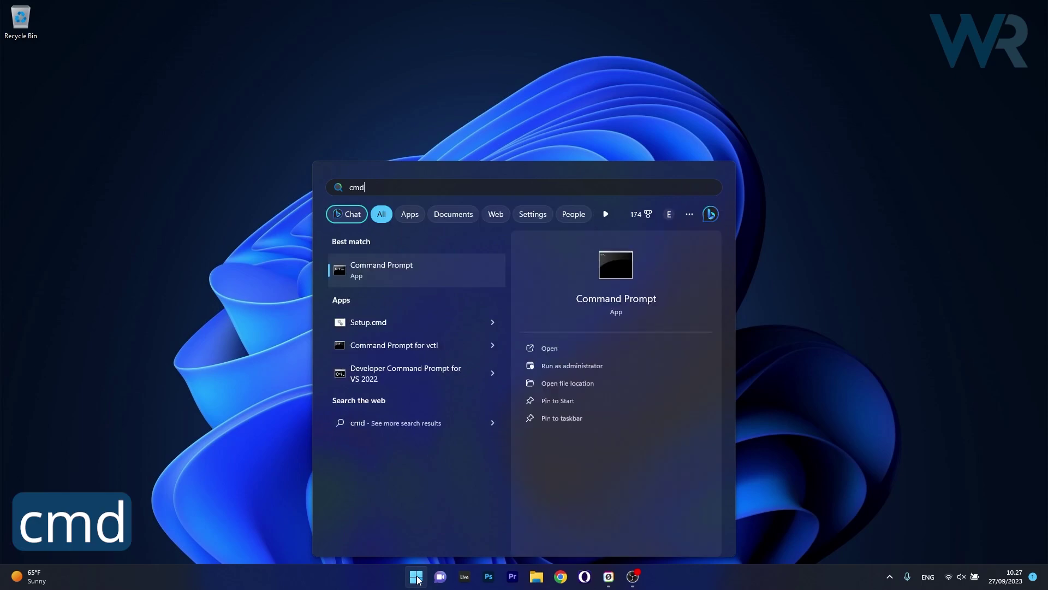
click(637, 367)
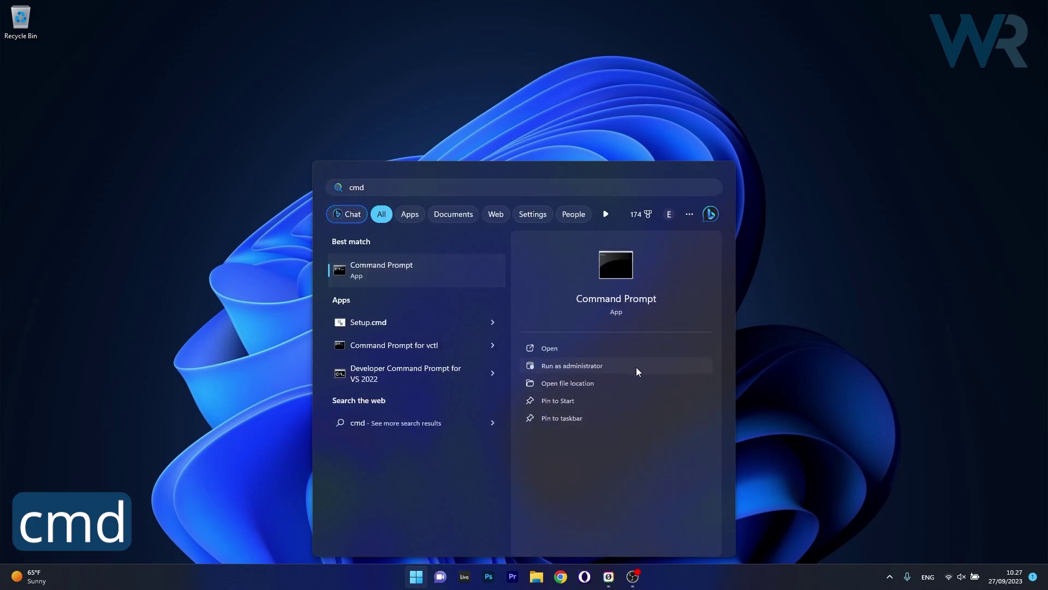
Step: Enter sfc /scannow in the elevated Command Prompt, then close the window
drag(290, 73, 488, 111)
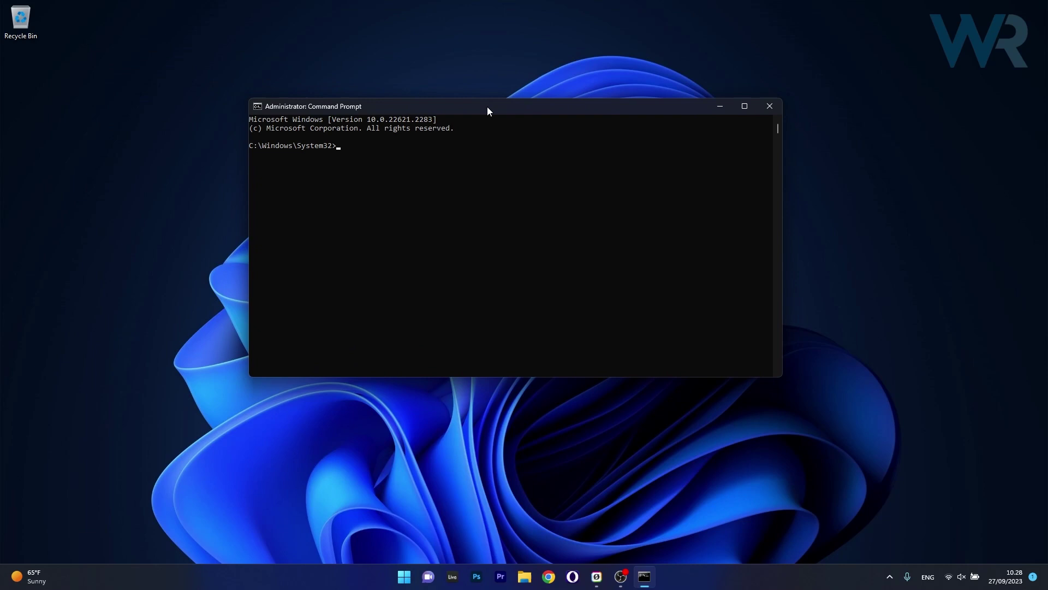
text(sfc /scannow)
click(770, 107)
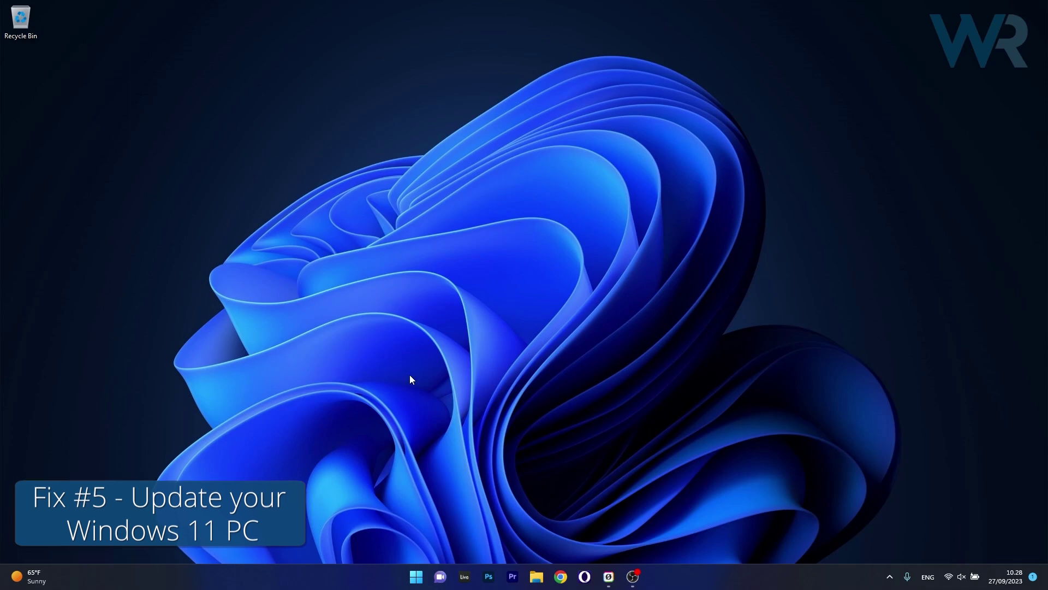
Step: Open Settings and check Windows Update for new updates, finding the PC up to date
click(416, 577)
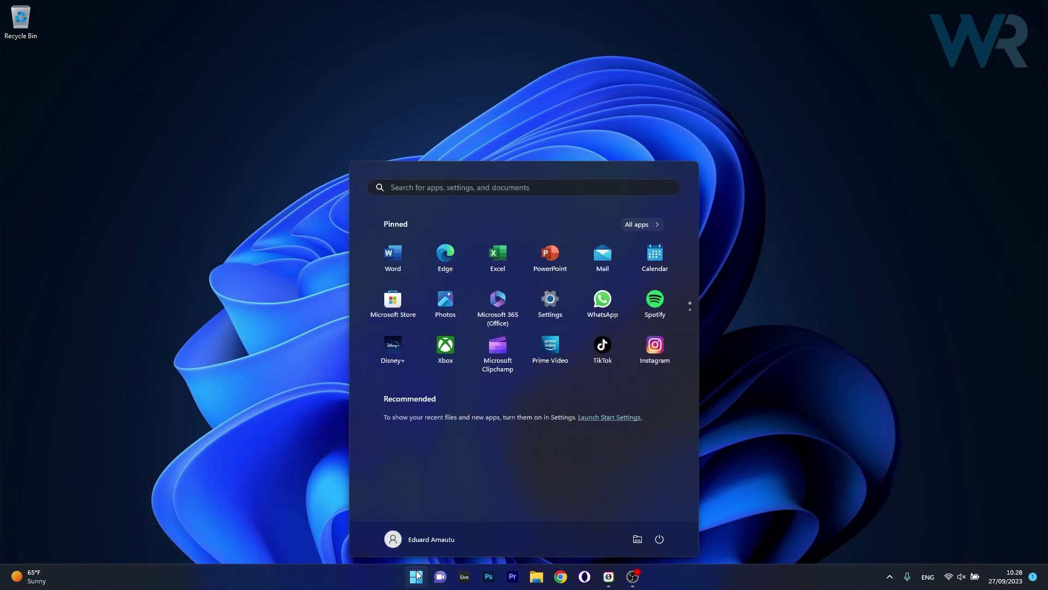
click(557, 302)
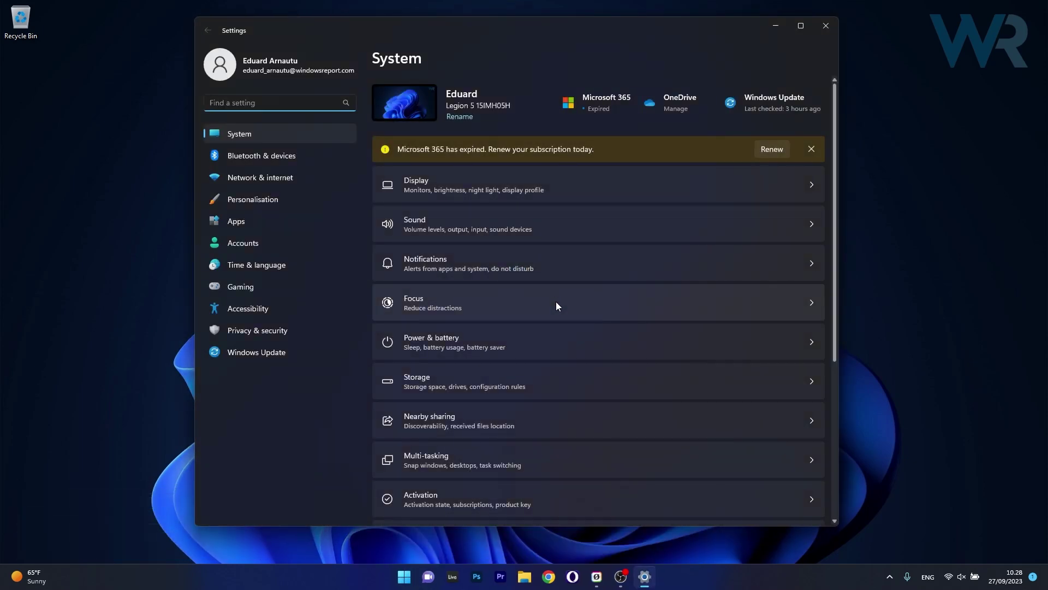
click(274, 357)
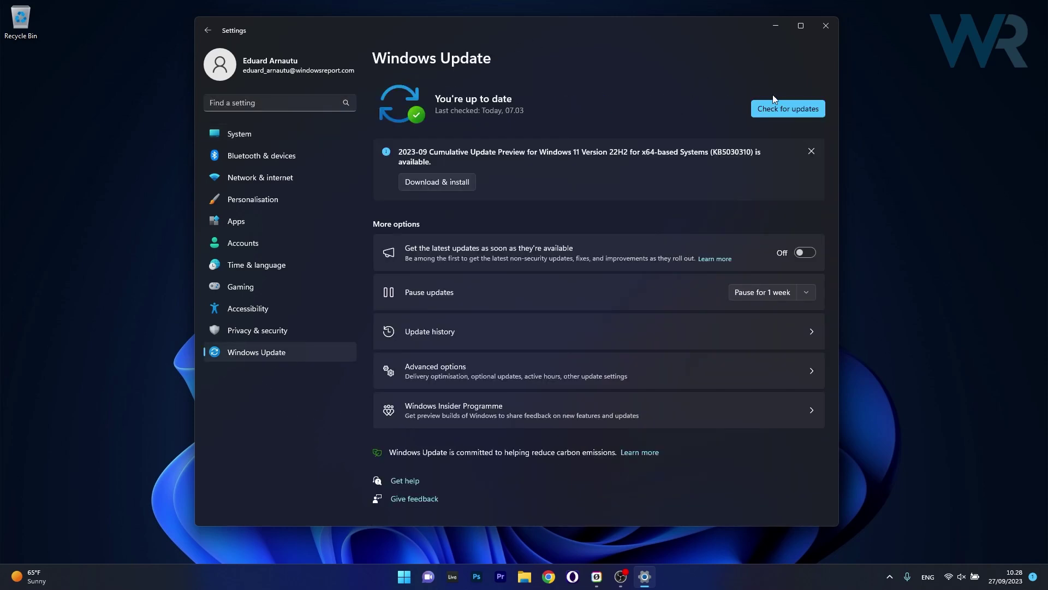
click(781, 110)
Step: Close the Settings window to return to the empty desktop
click(827, 26)
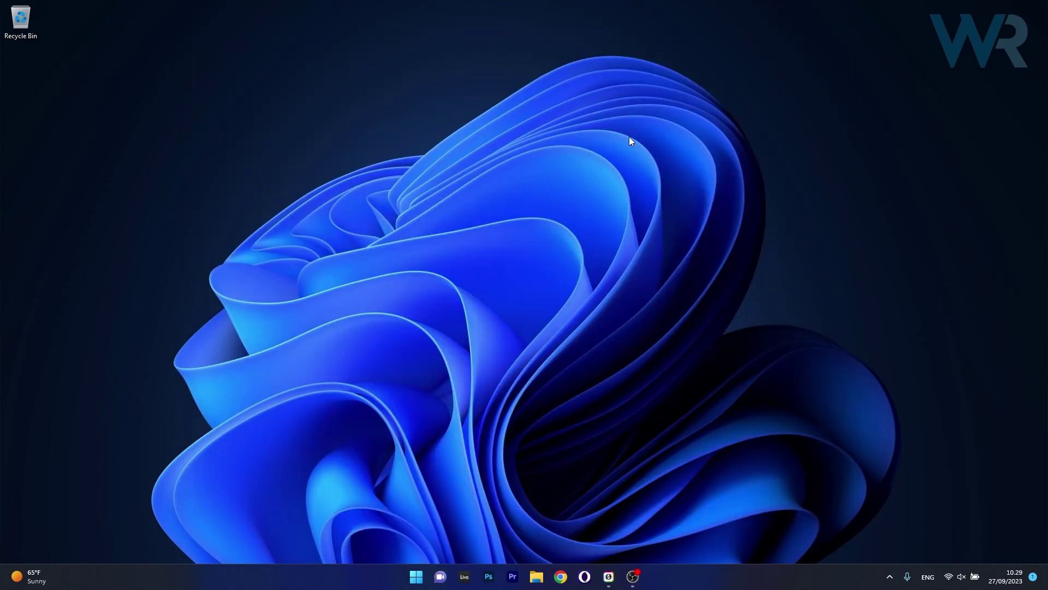